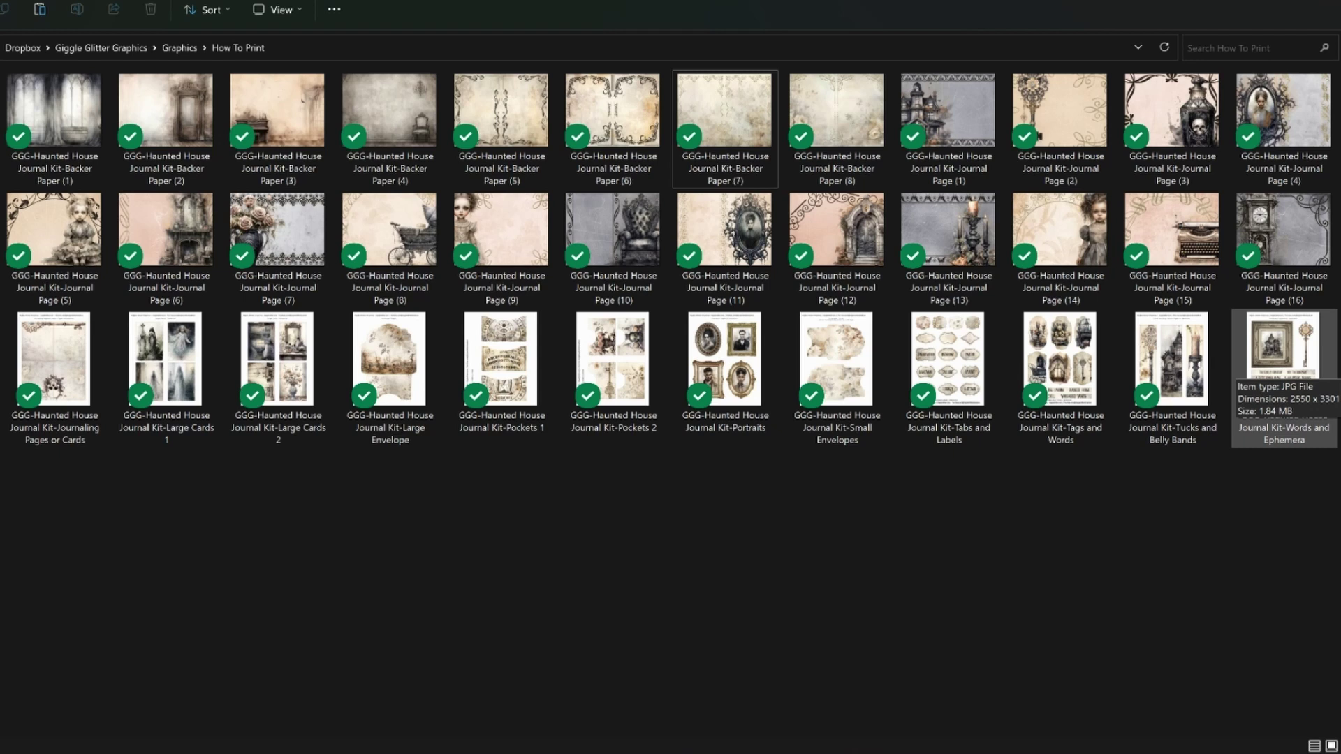
click(1283, 157)
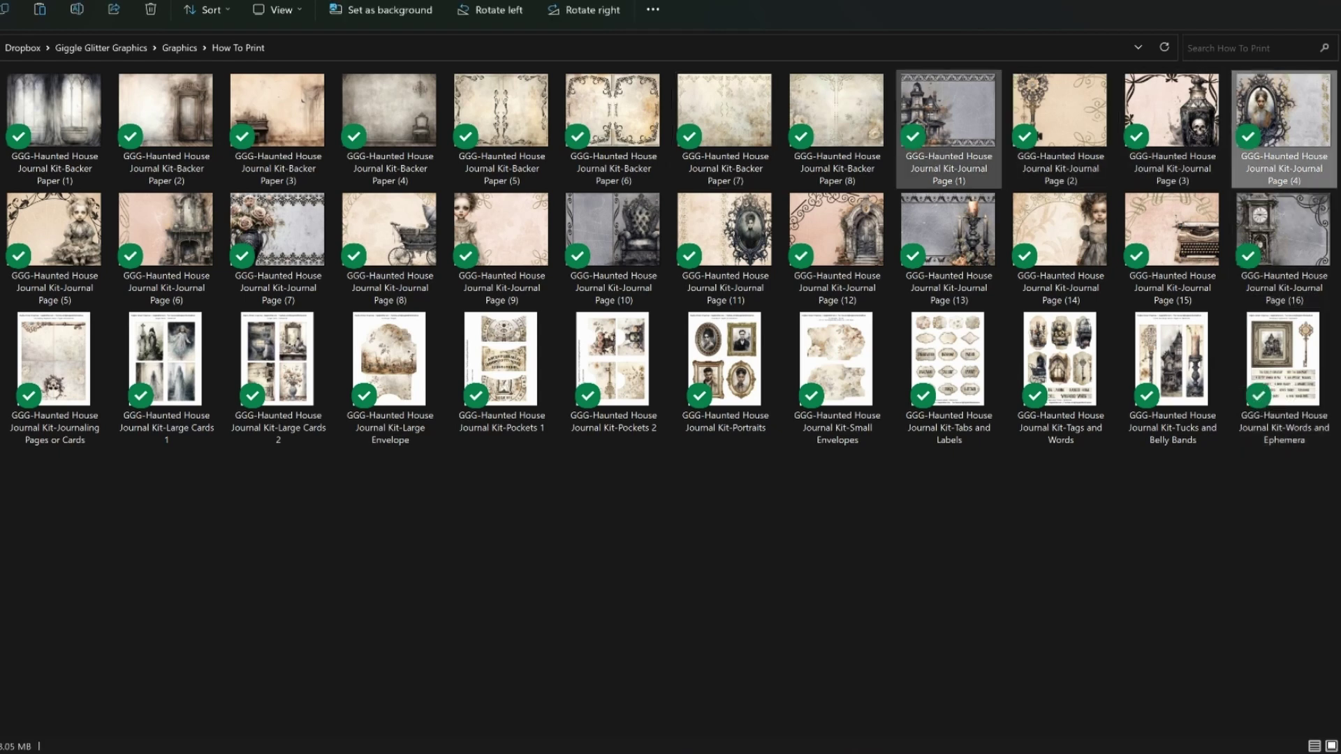
mouse_move(950, 115)
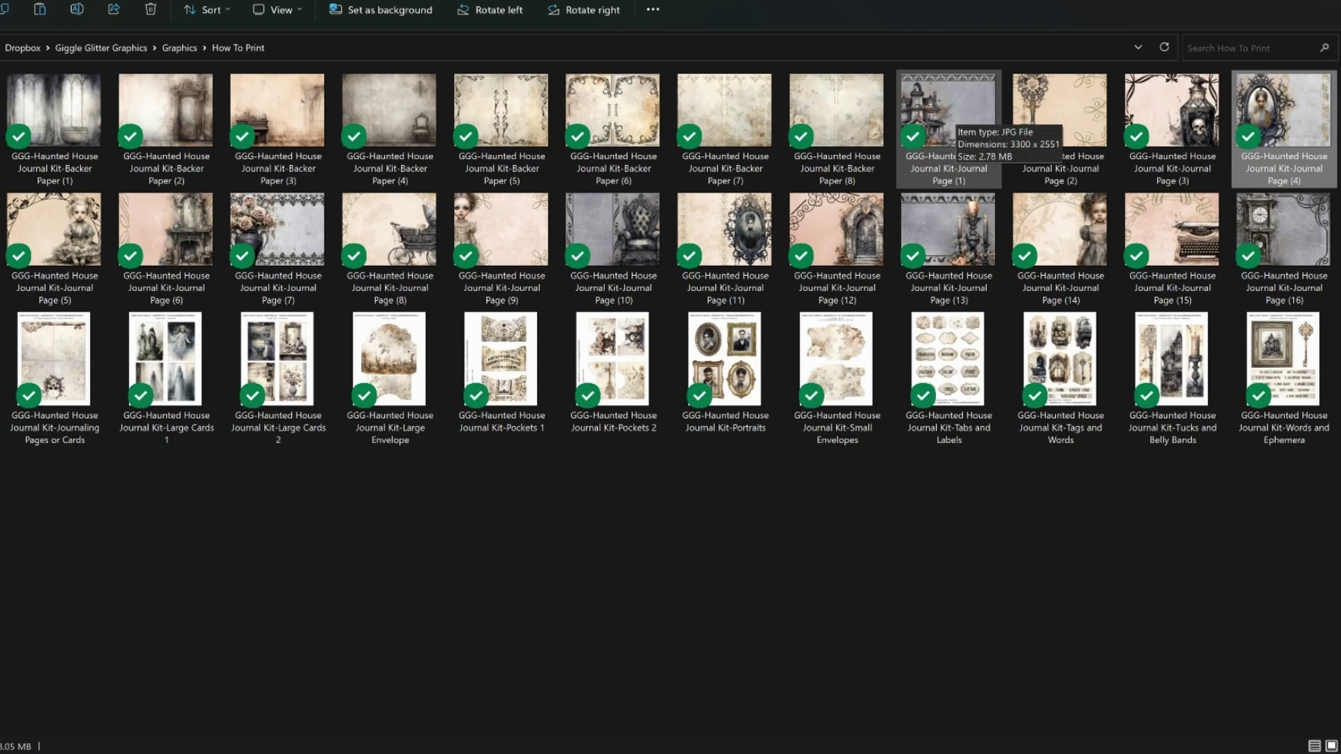
click(950, 116)
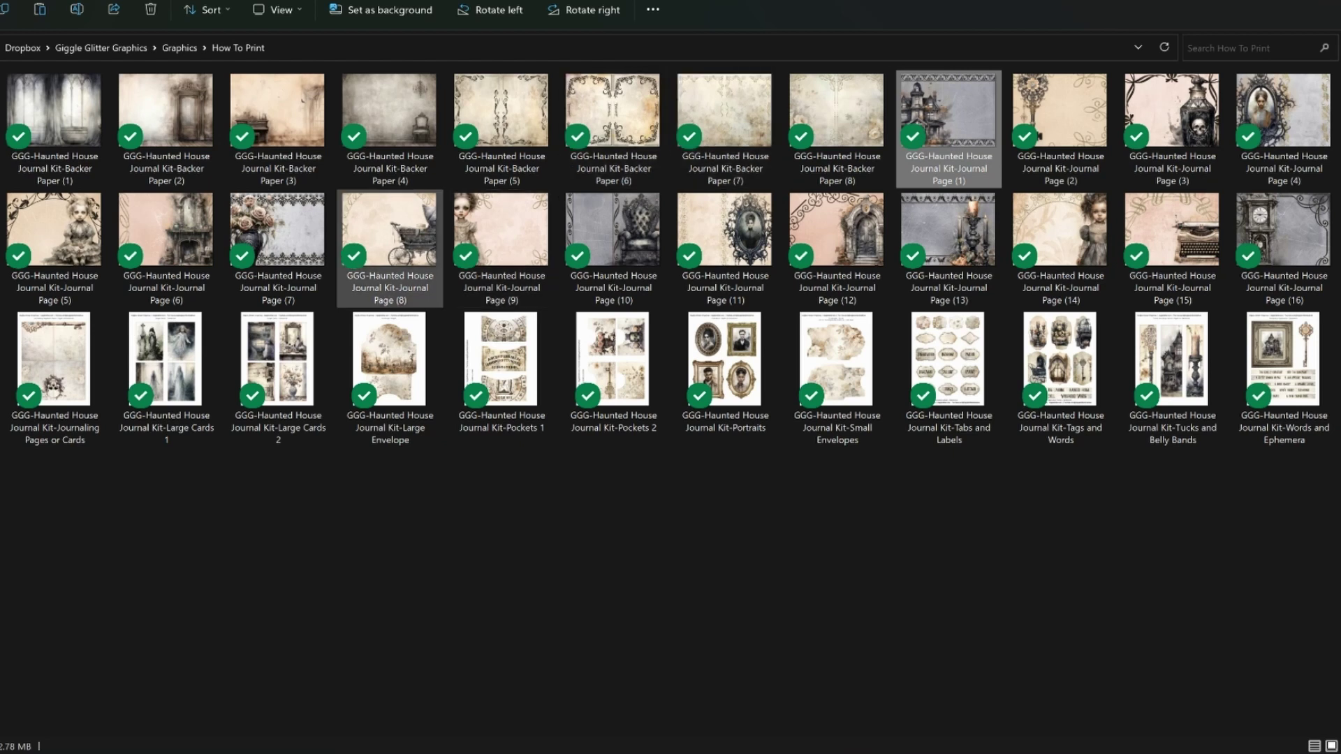
Step: Select the images from Backer Paper (1) through Journal Page (4) and open them together in the picture printing dialog
click(56, 115)
shift+click(1283, 115)
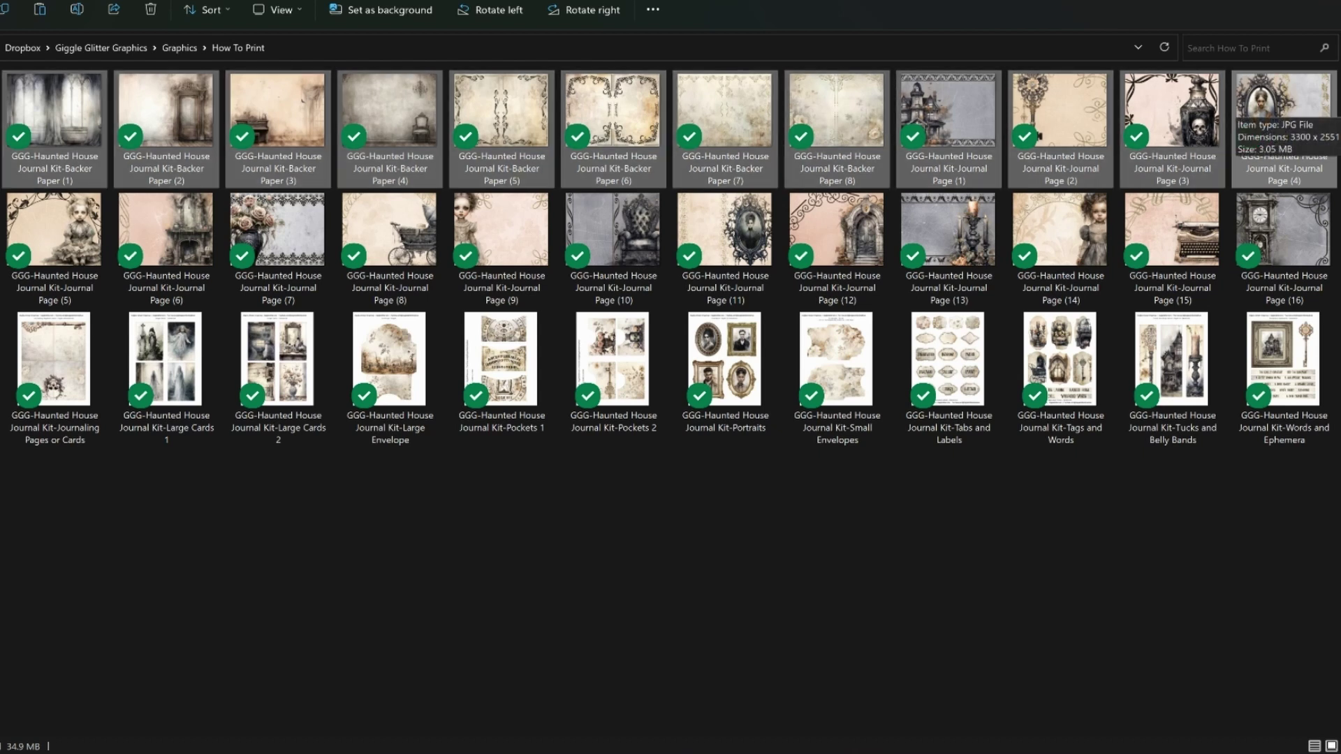
right_click(1299, 107)
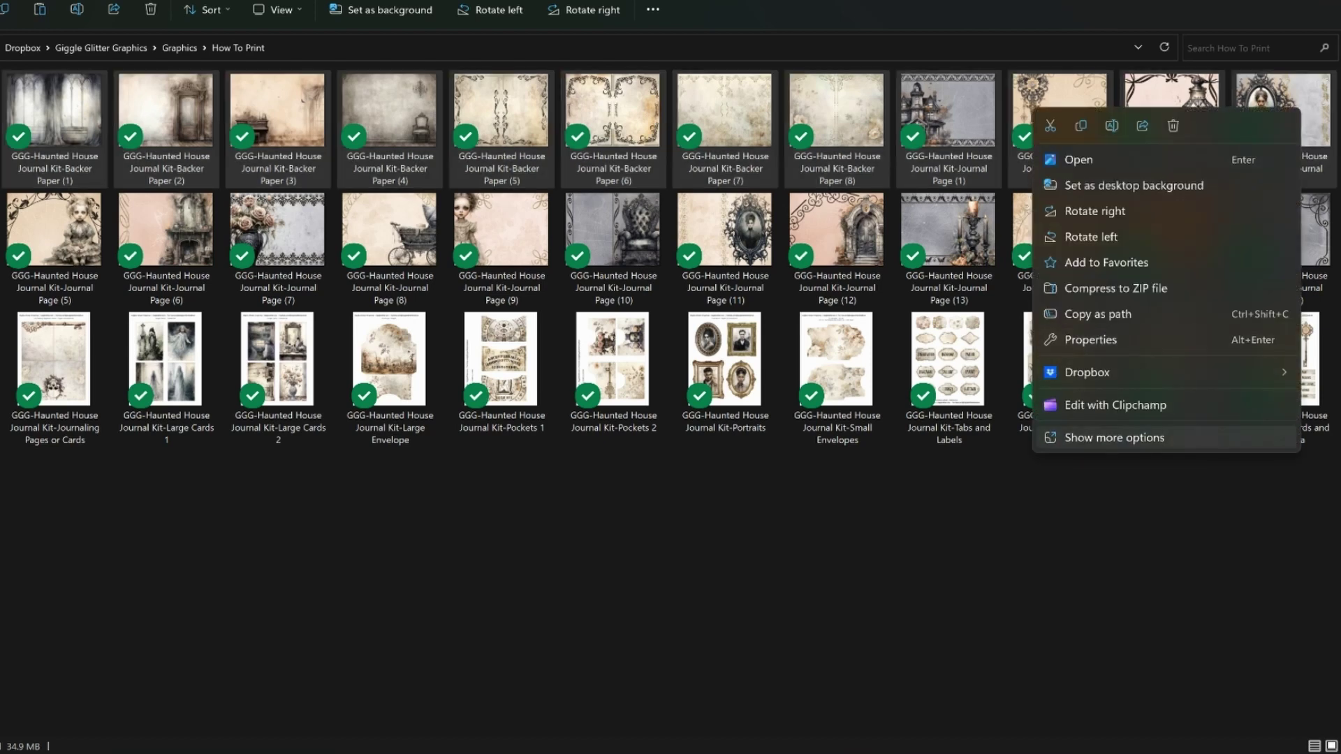
click(1117, 438)
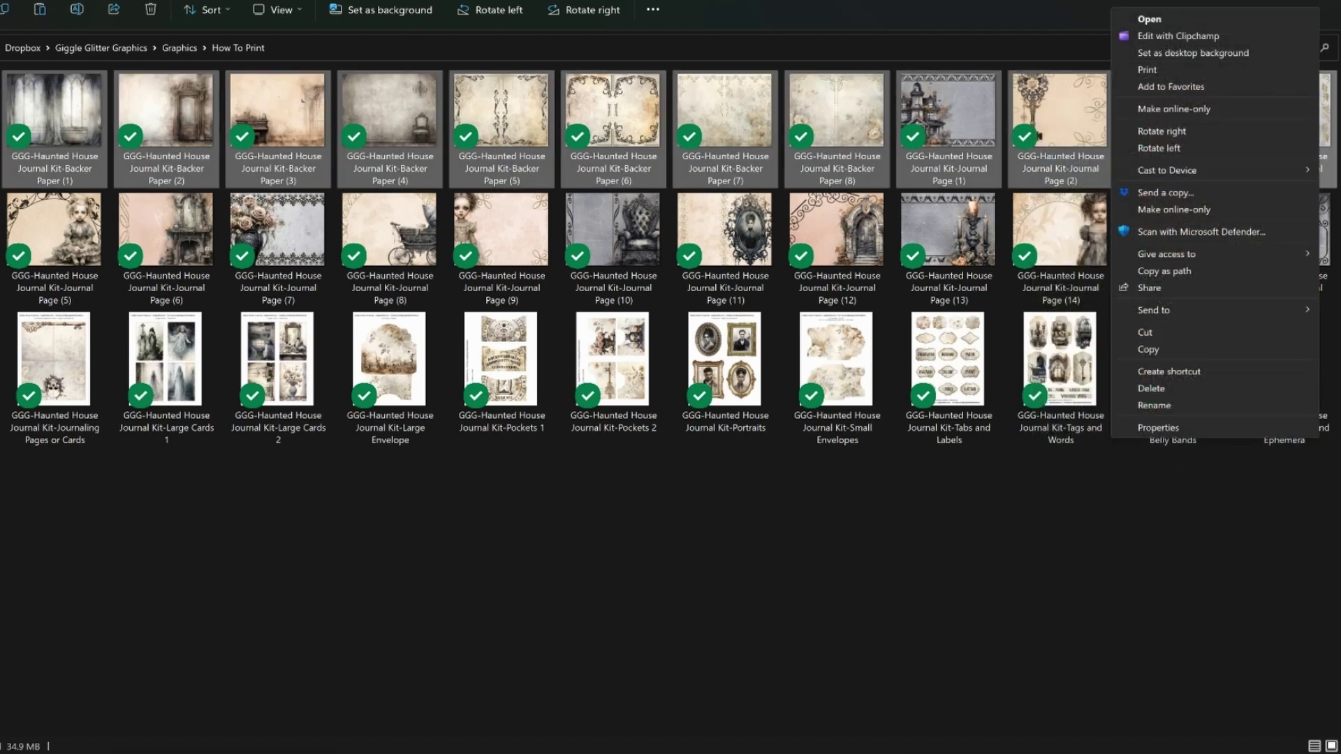
click(1147, 69)
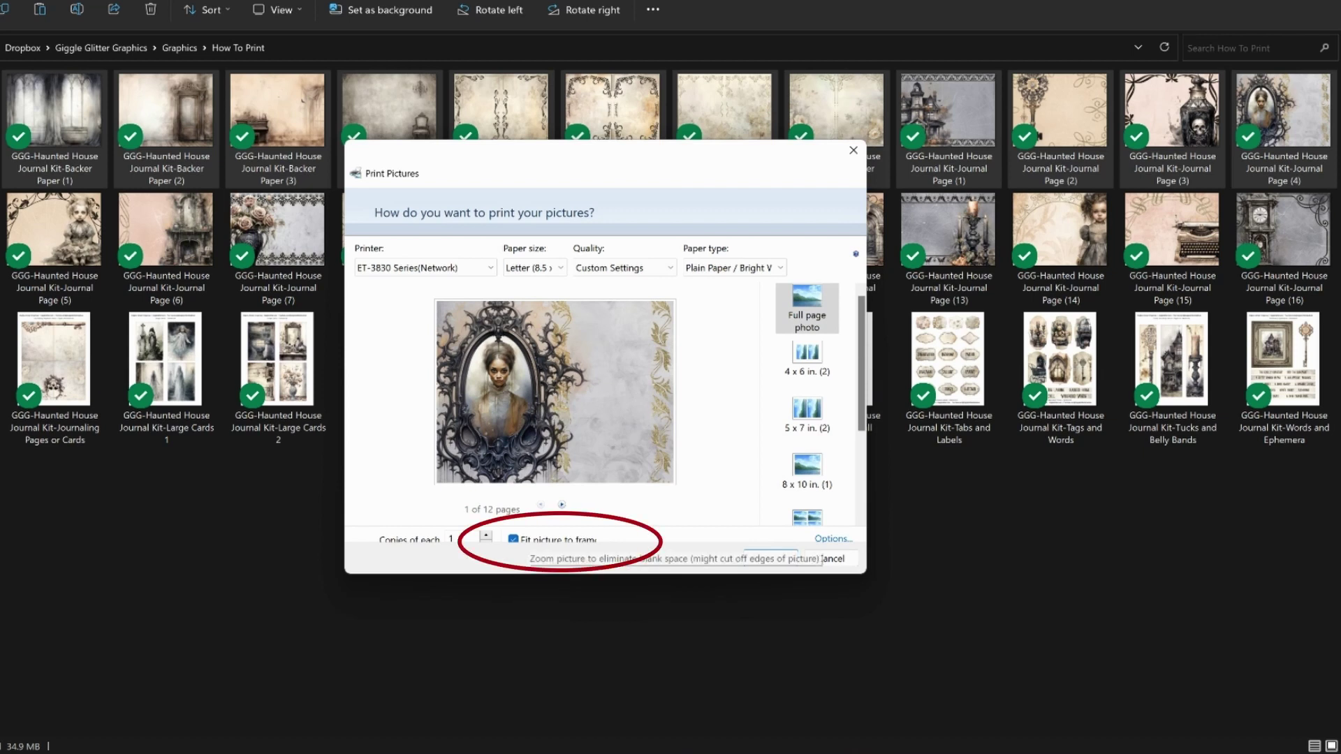
Step: Turn off fitting the pictures to the frame and look through the available print quality levels
click(514, 539)
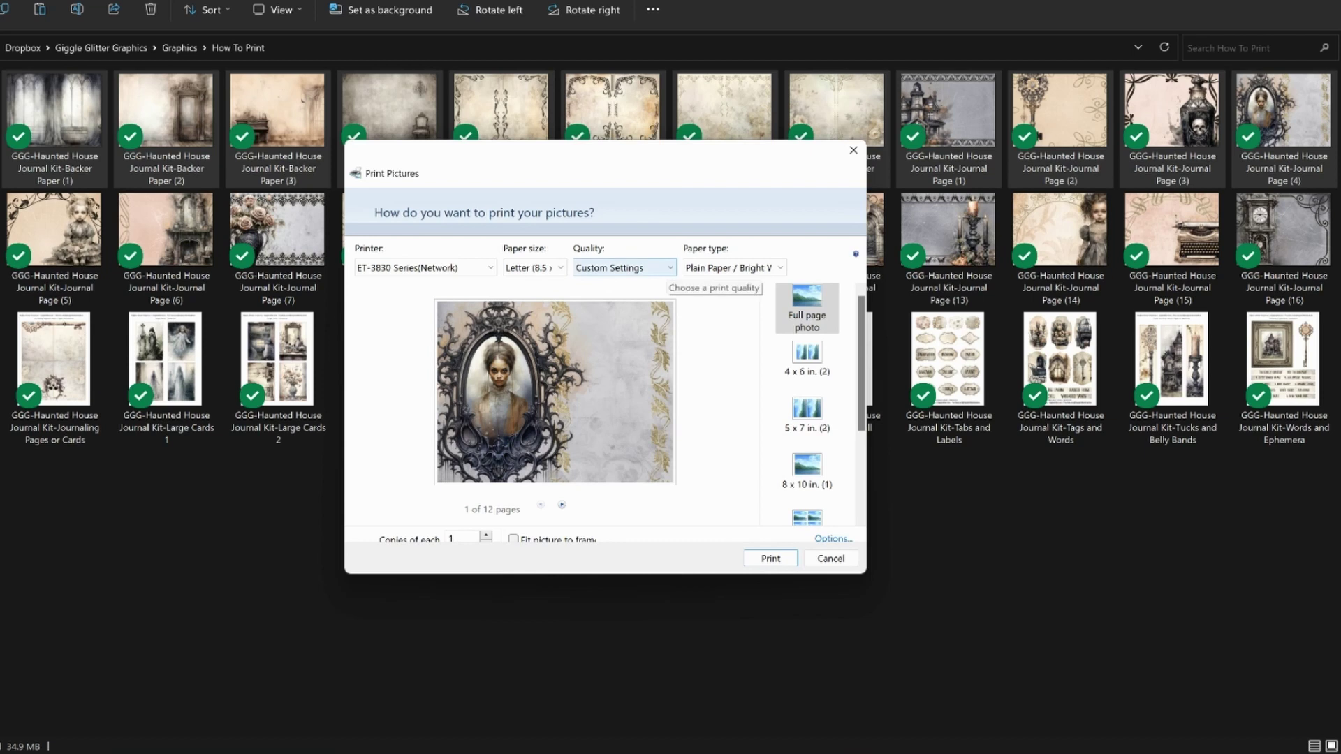
click(624, 267)
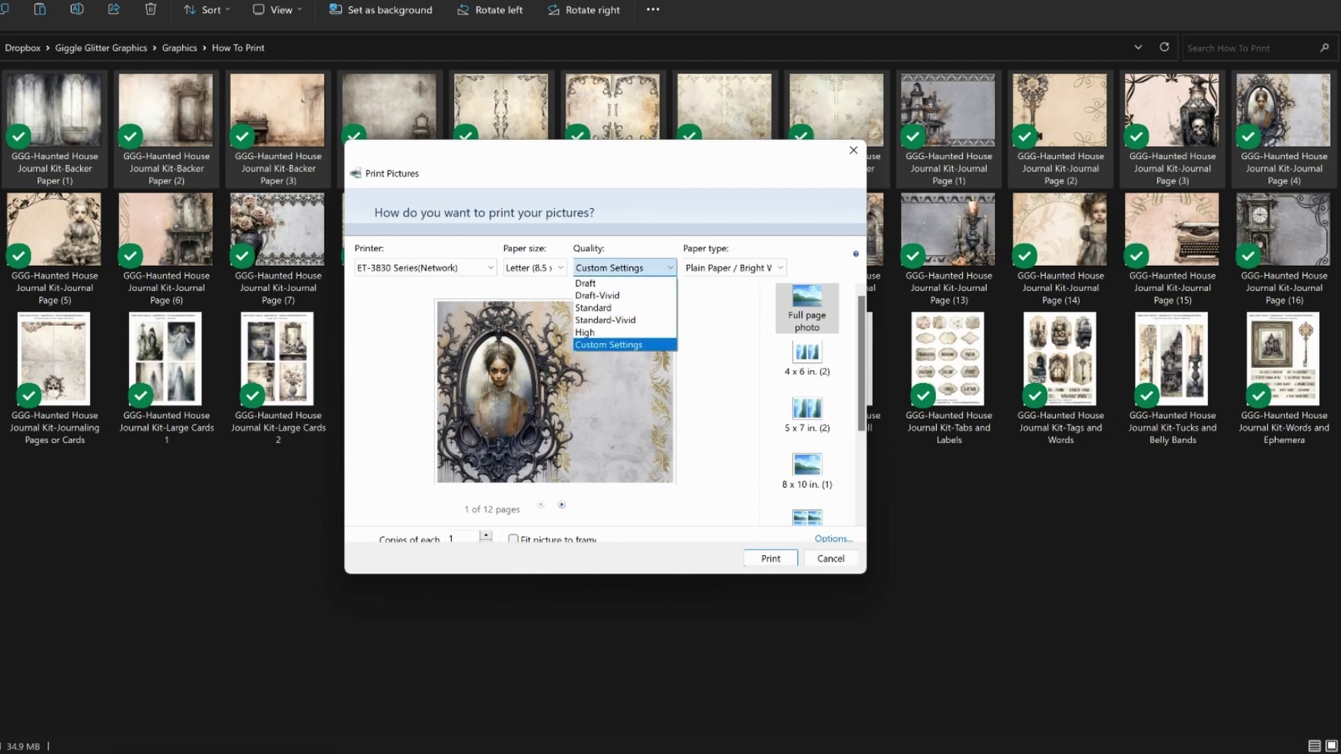
click(623, 267)
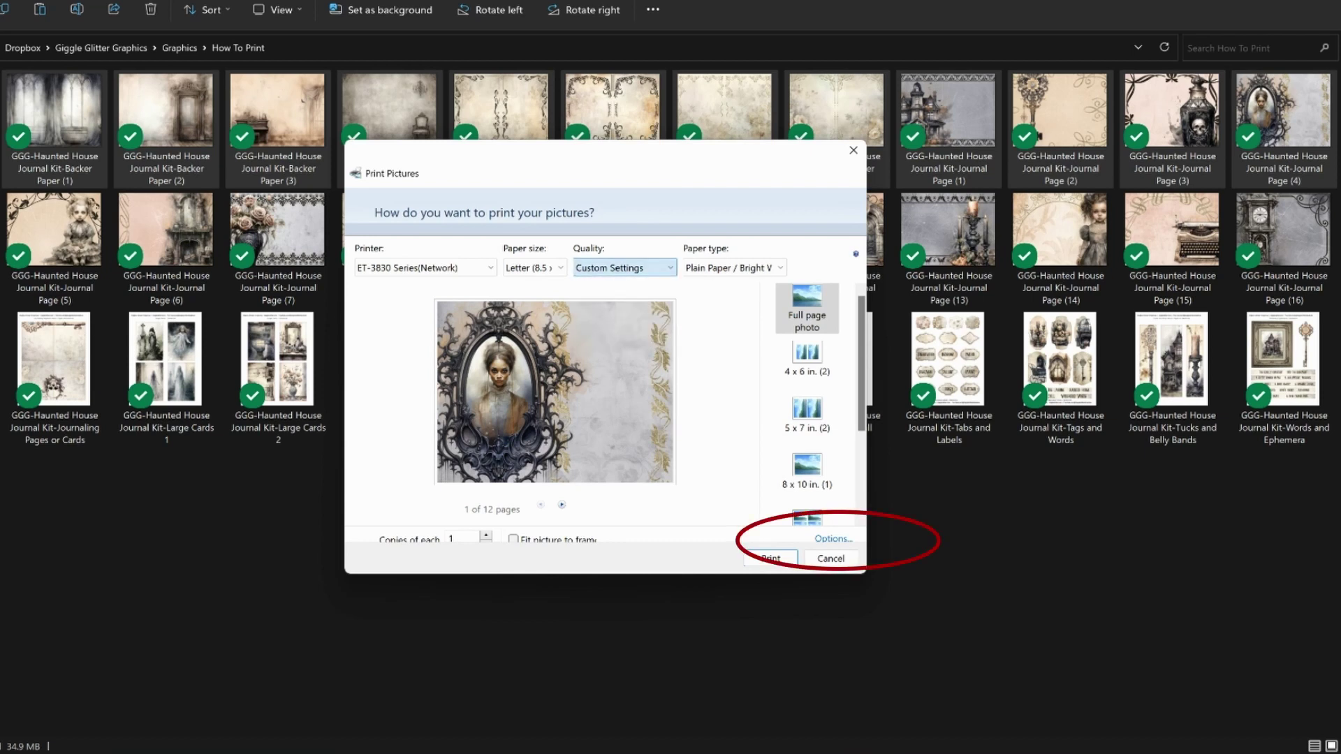
Step: In the printer's properties, choose More Settings for the quality and set the speed/quality slider fully to Quality
click(833, 538)
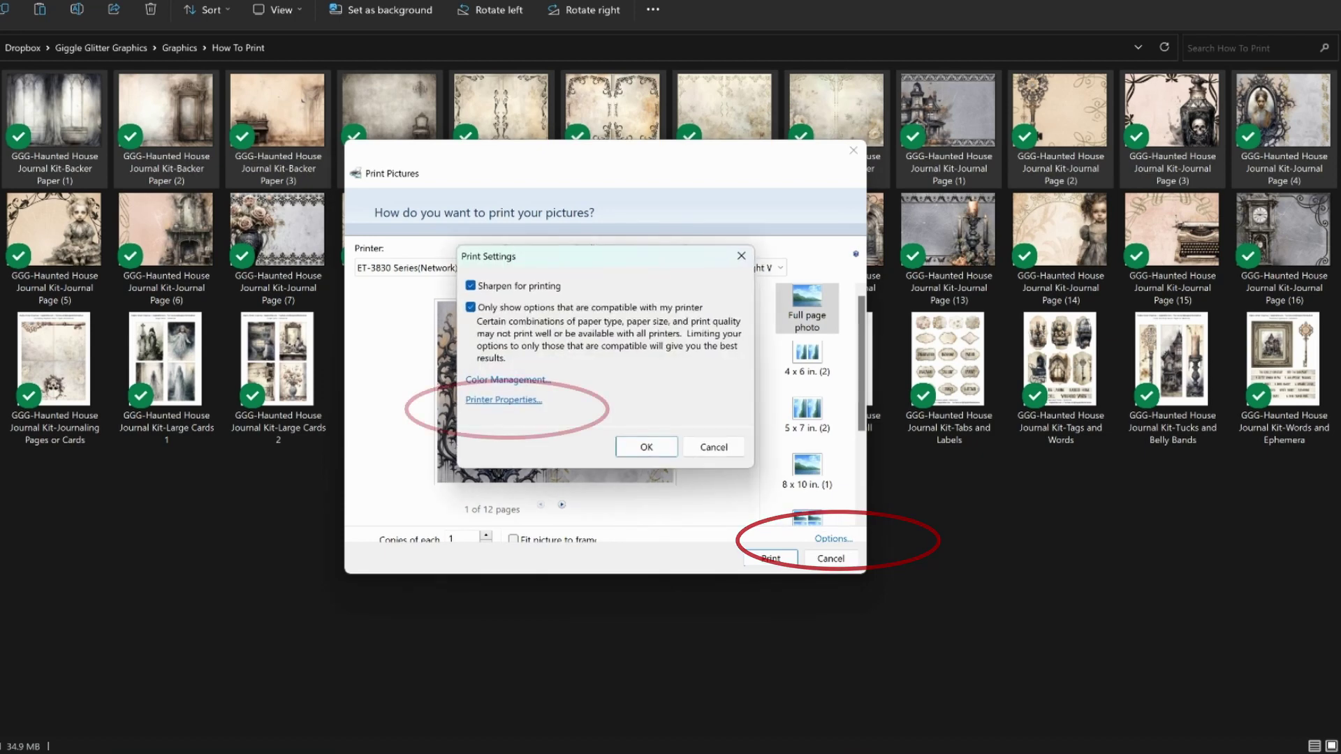
click(504, 400)
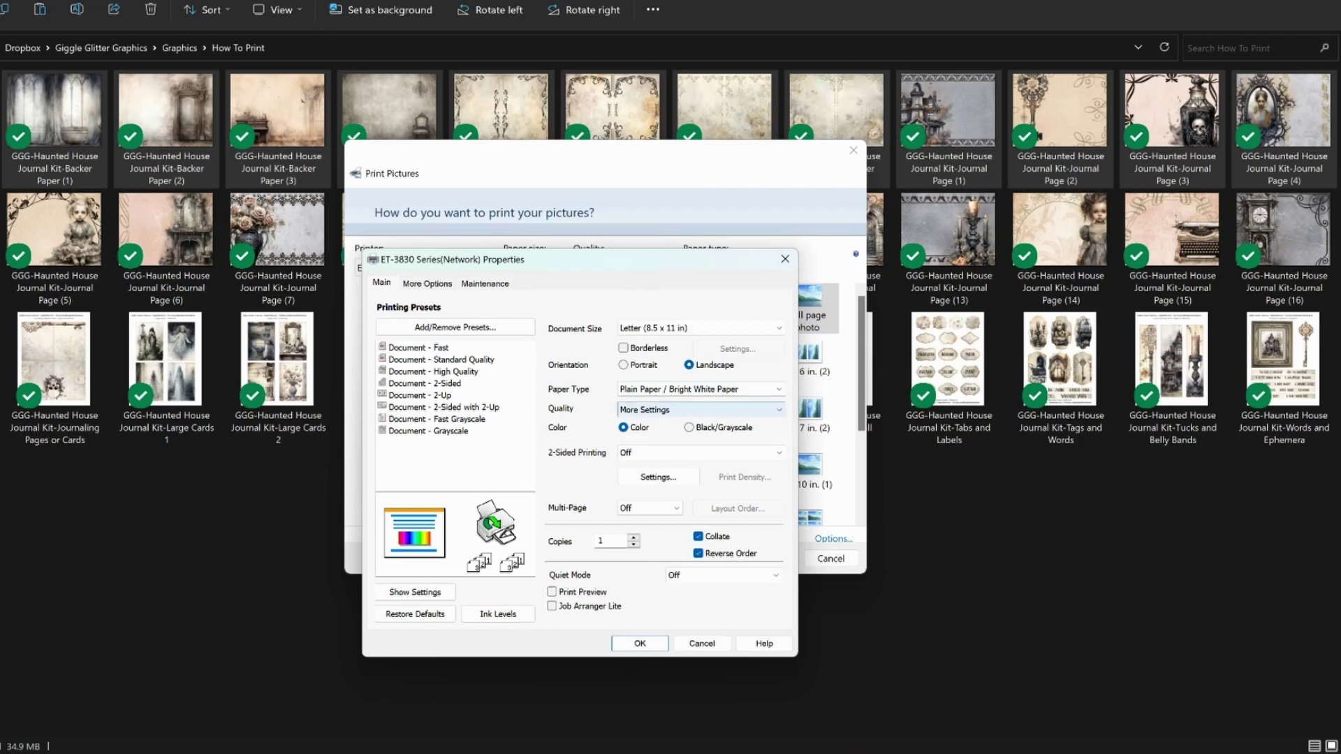
click(698, 409)
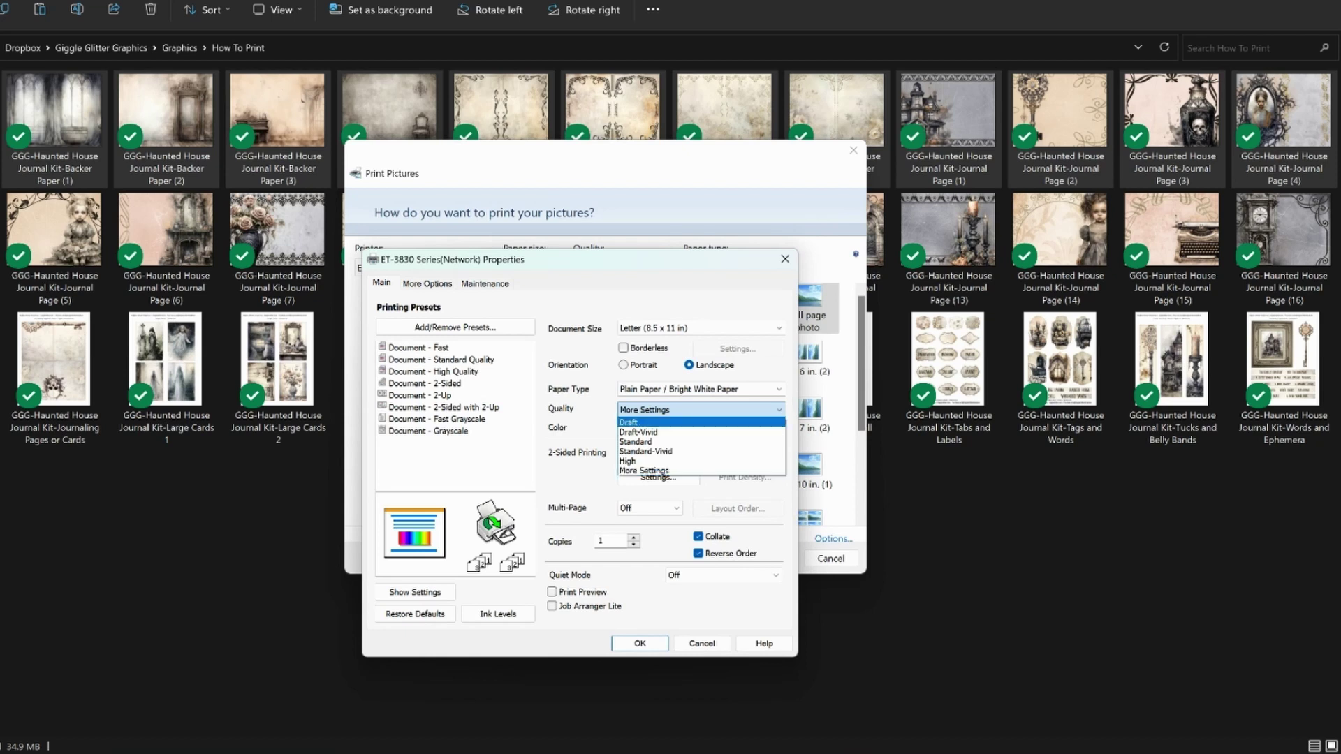
click(699, 410)
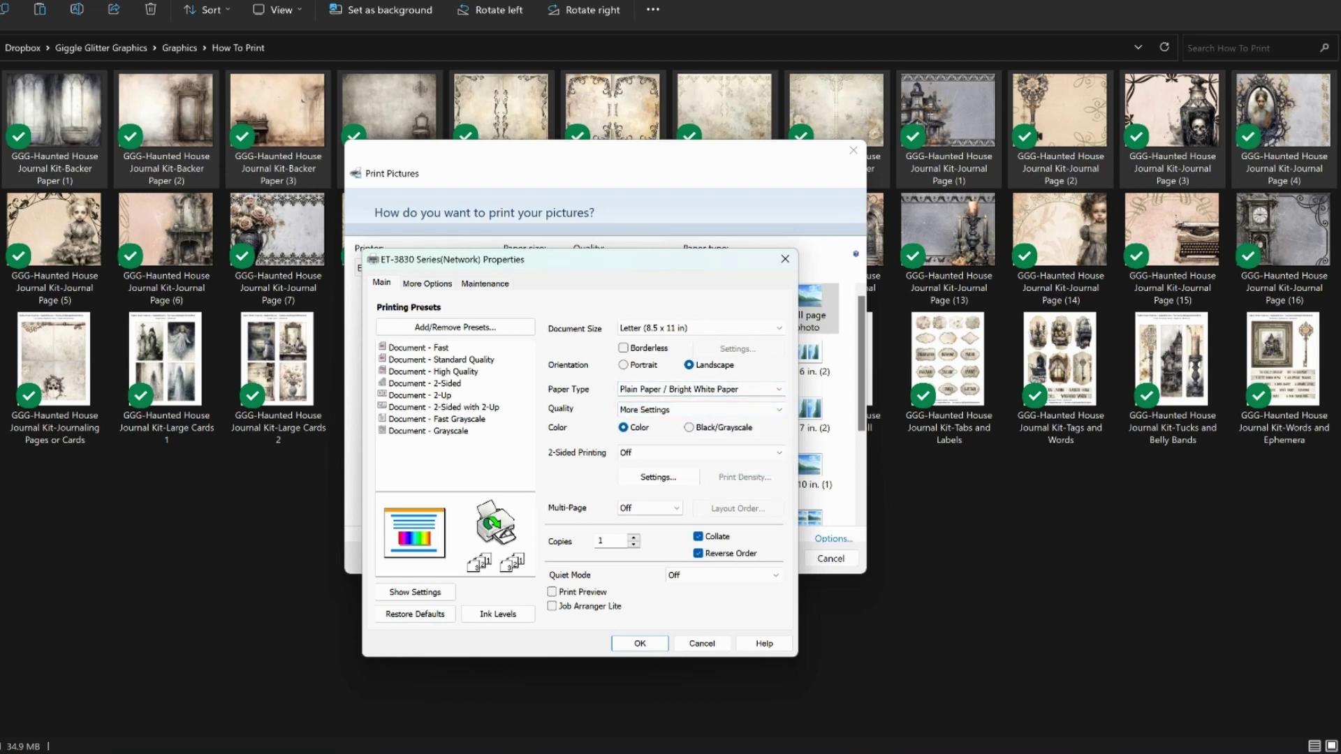
click(700, 410)
click(700, 470)
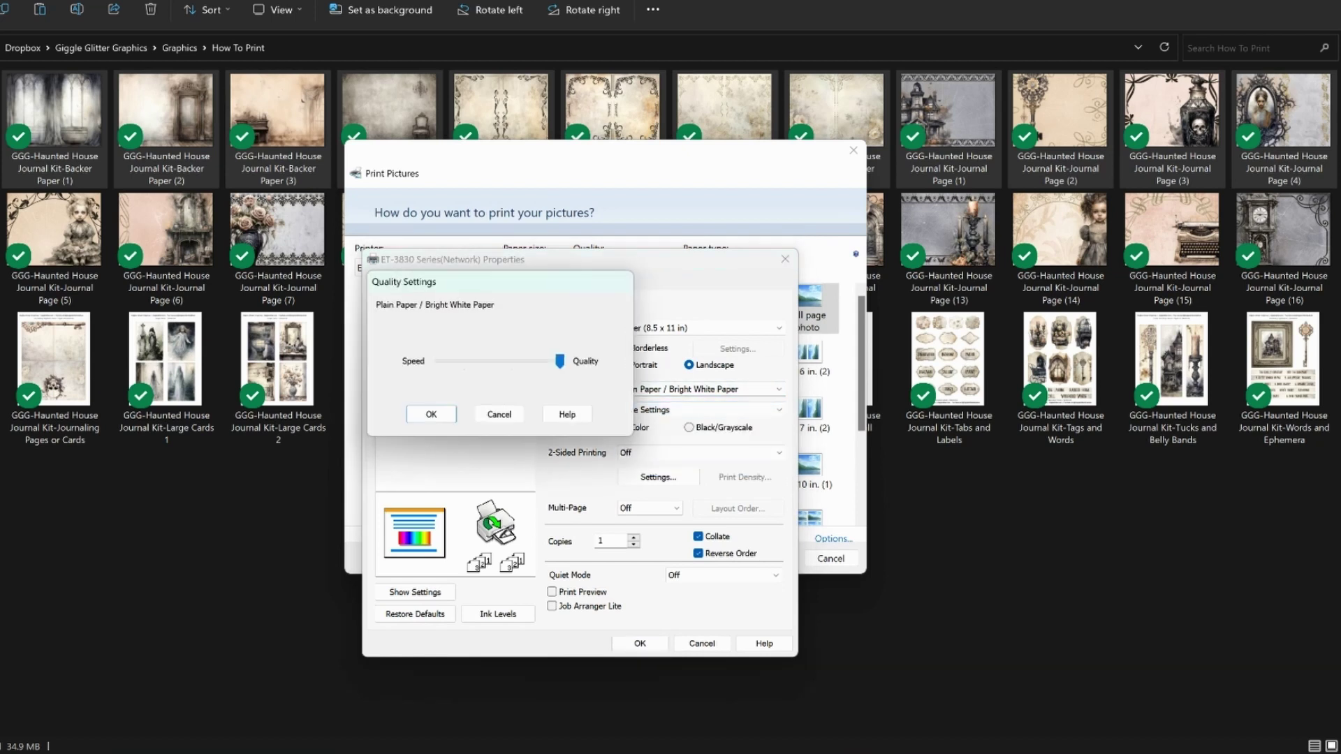
key(Left)
key(Right)
key(Return)
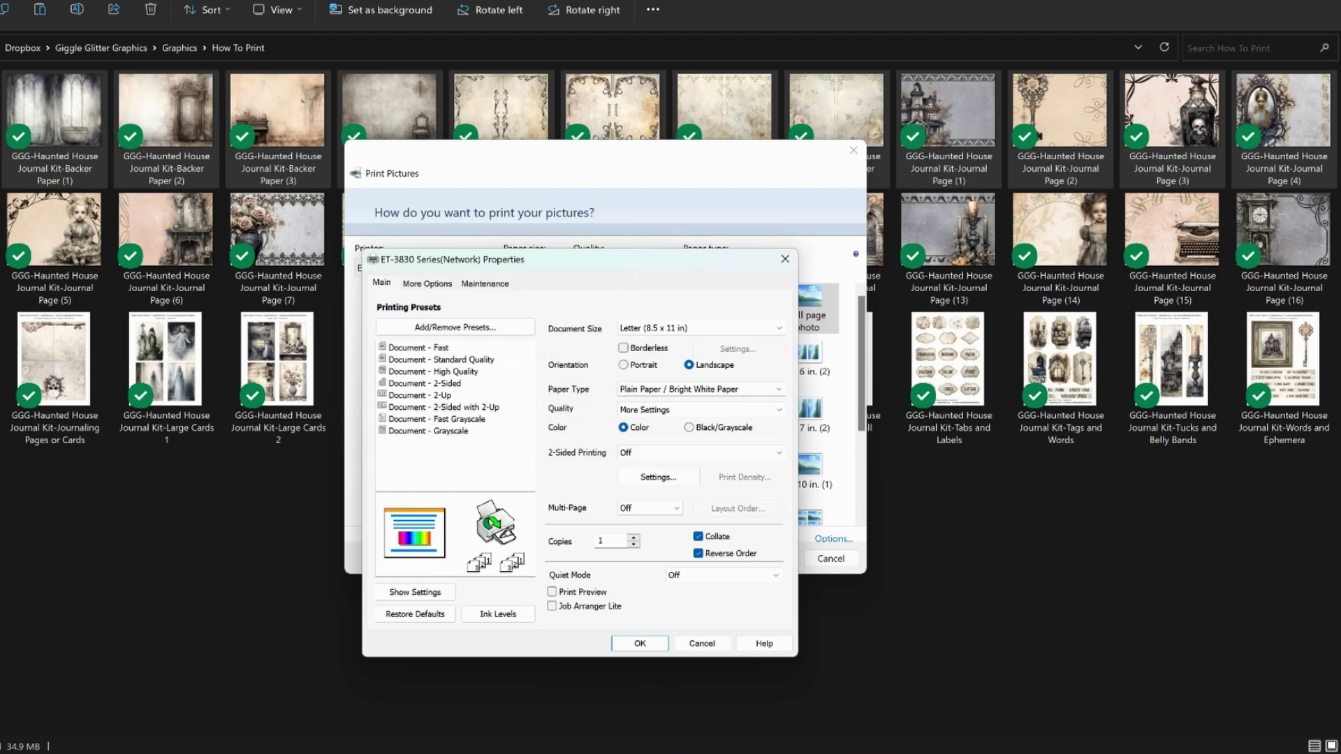
Step: Review the printer's document size and quality choices, then close the properties and the print dialog without printing
click(778, 328)
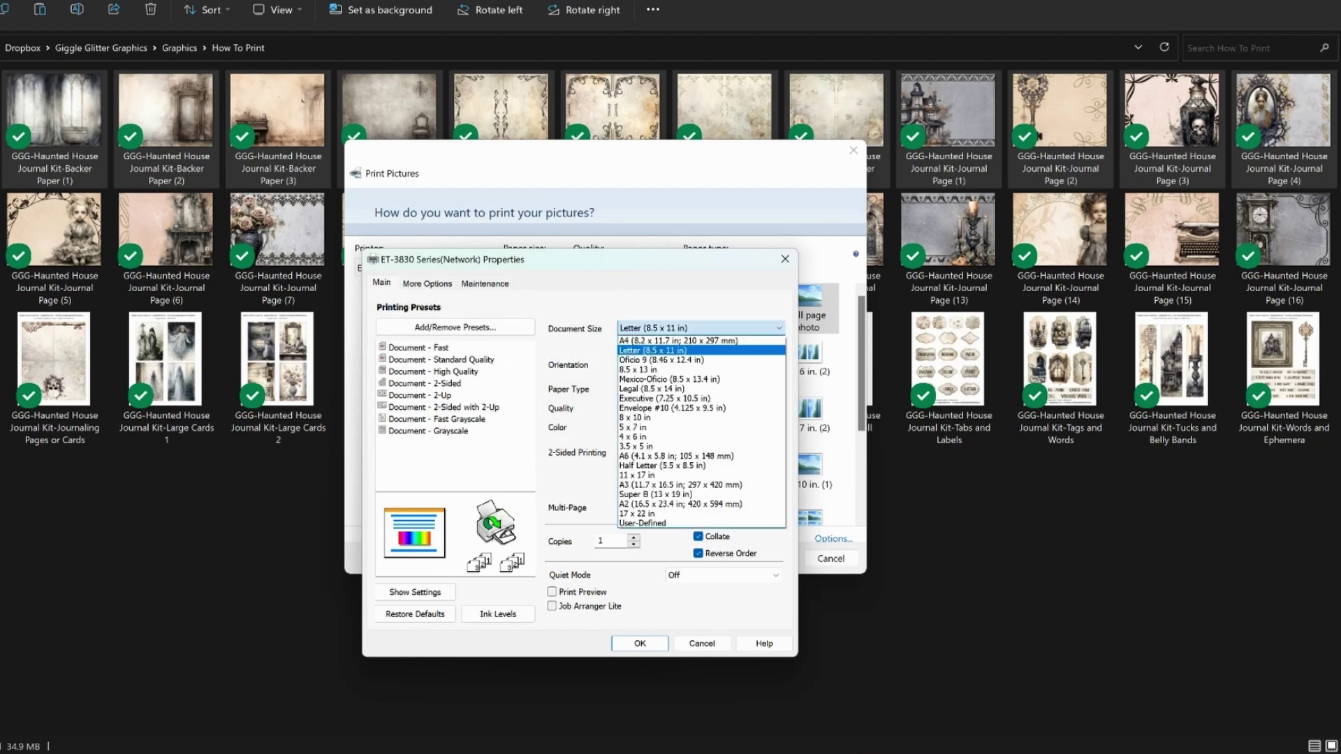
click(779, 328)
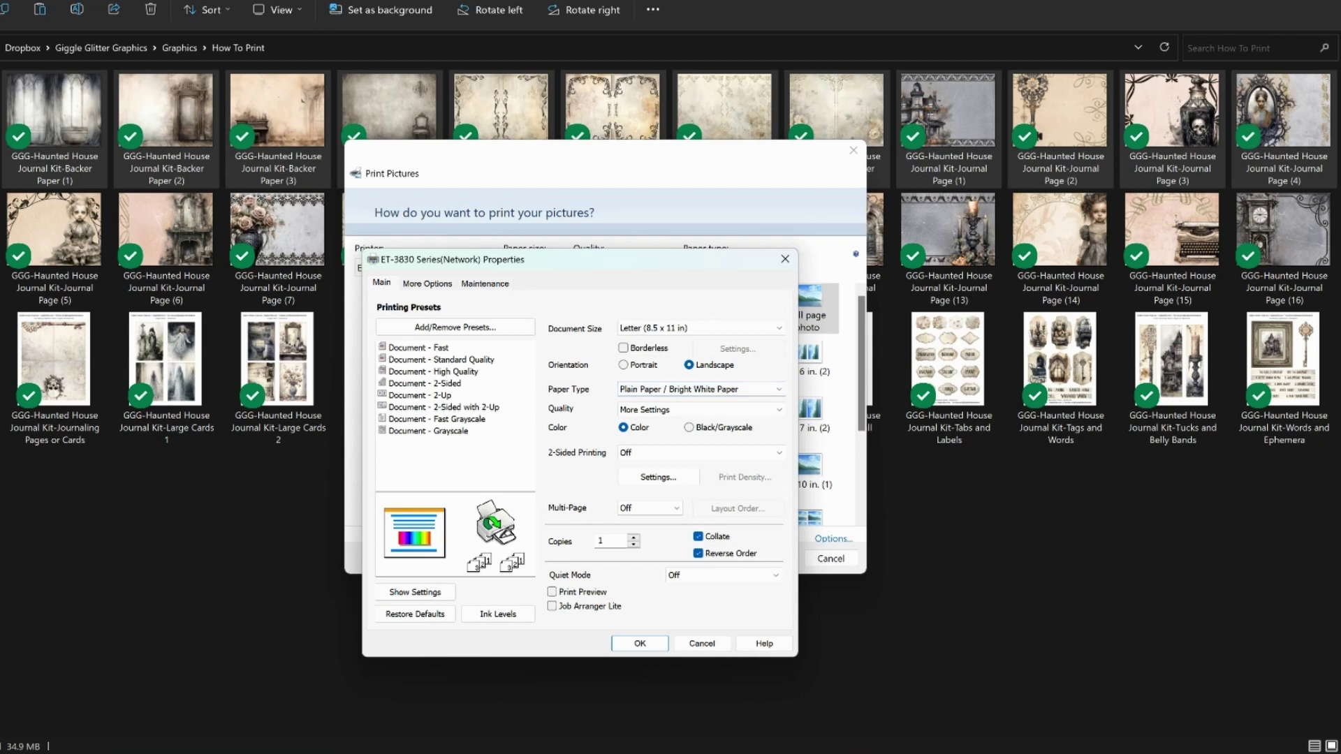
click(779, 410)
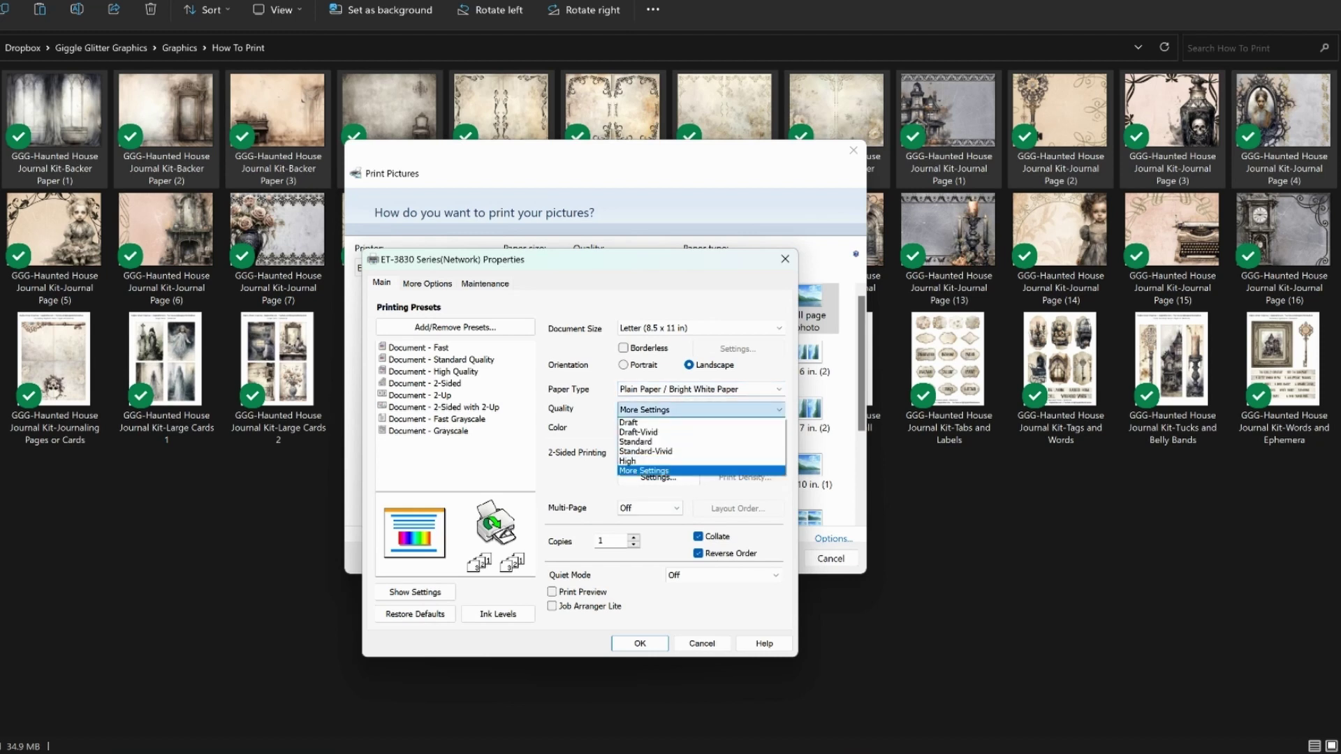
click(701, 410)
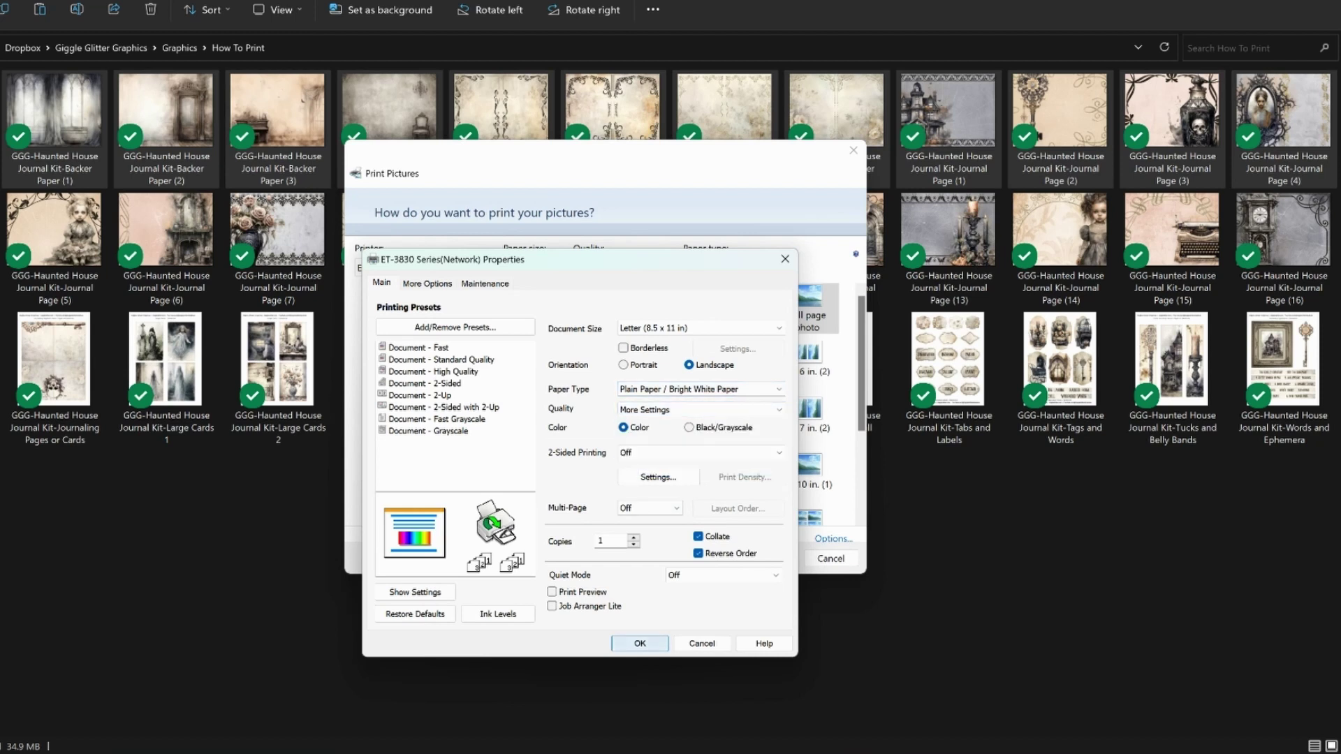
click(640, 643)
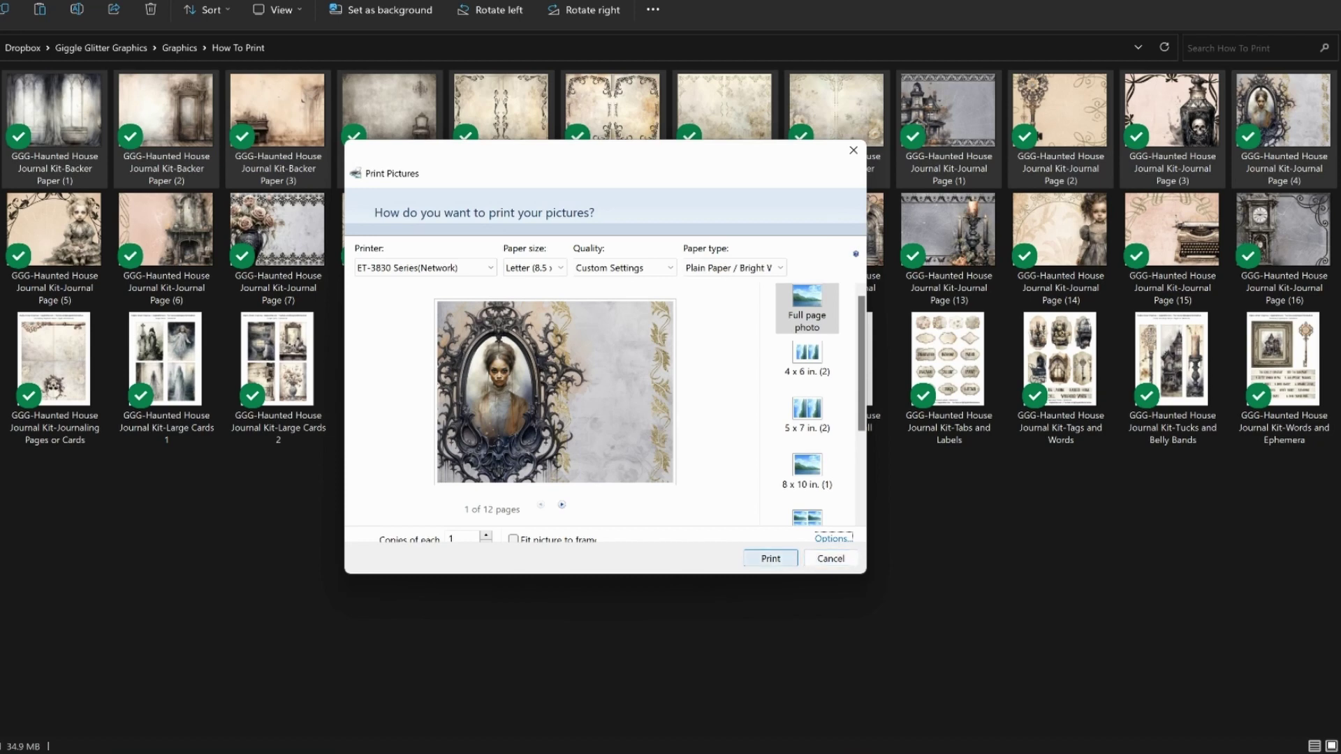
click(854, 150)
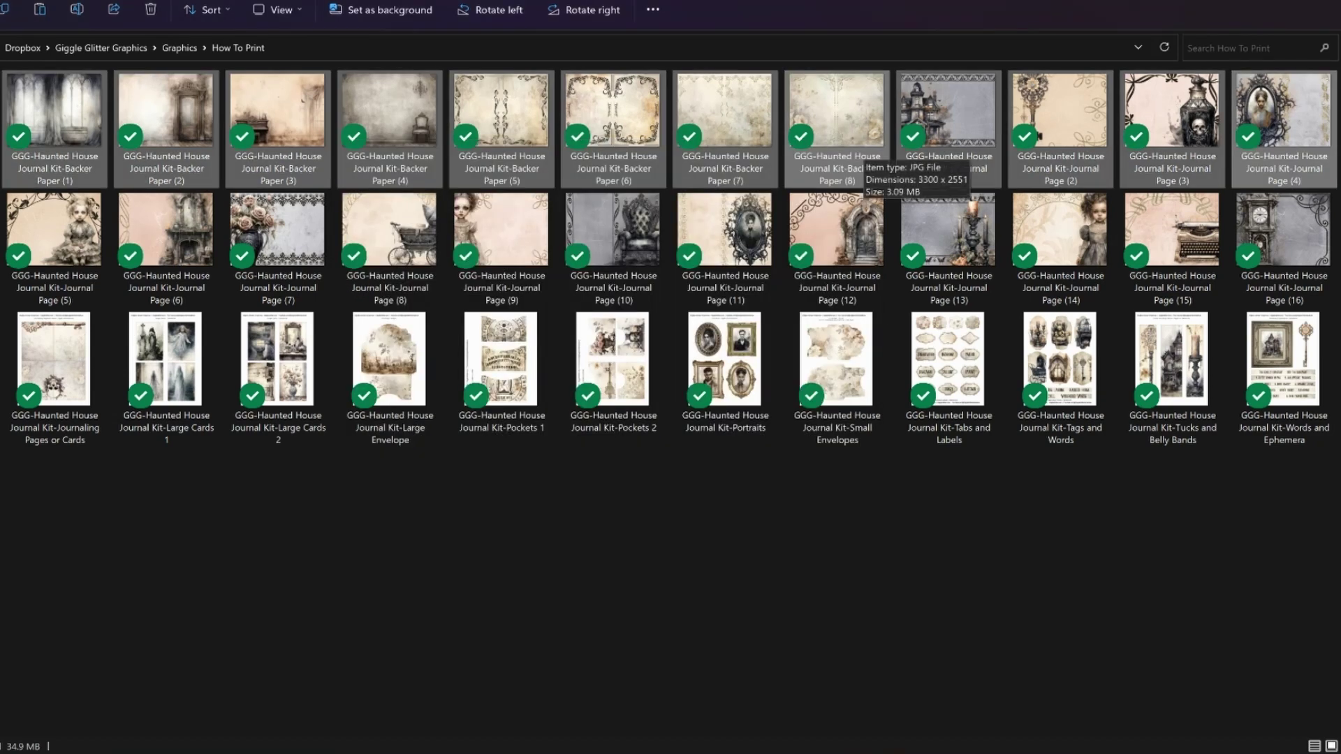
Step: Open only Journal Page (4) for printing and turn off fitting the picture to the frame
click(1281, 165)
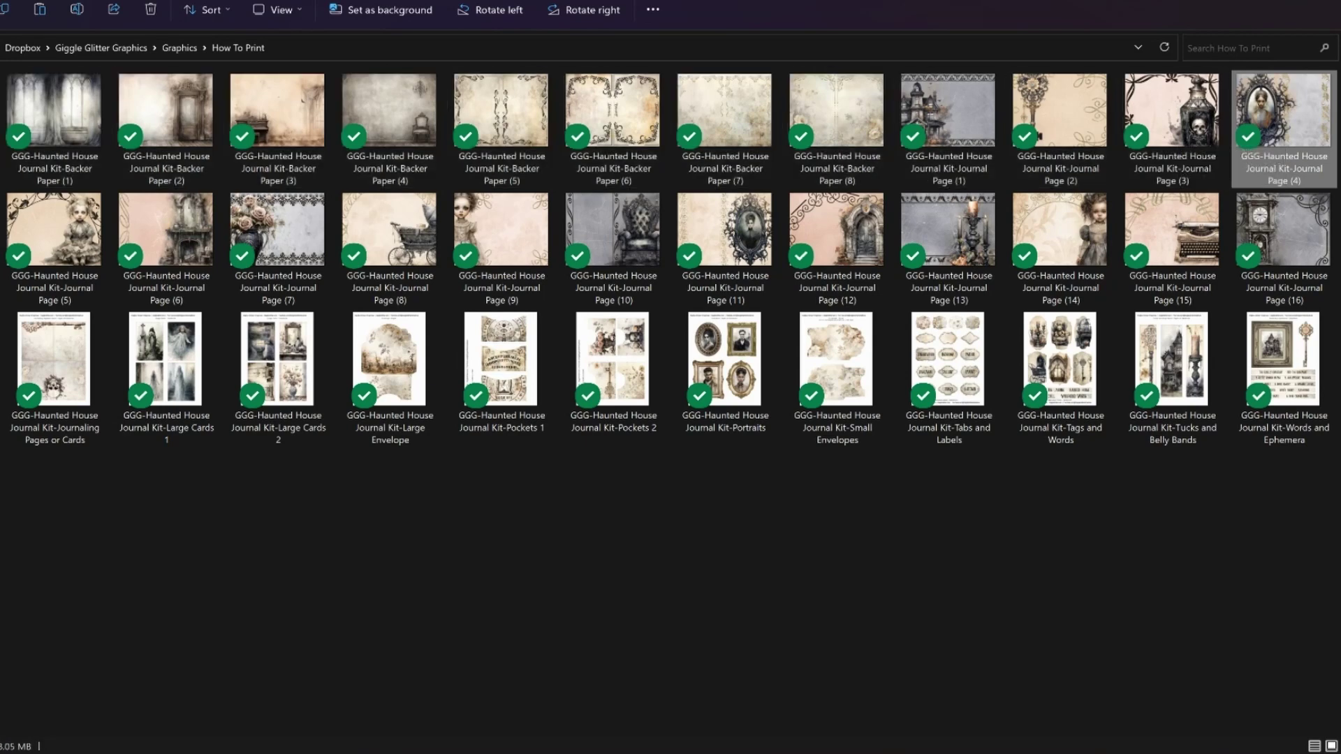
right_click(1283, 98)
mouse_move(1068, 385)
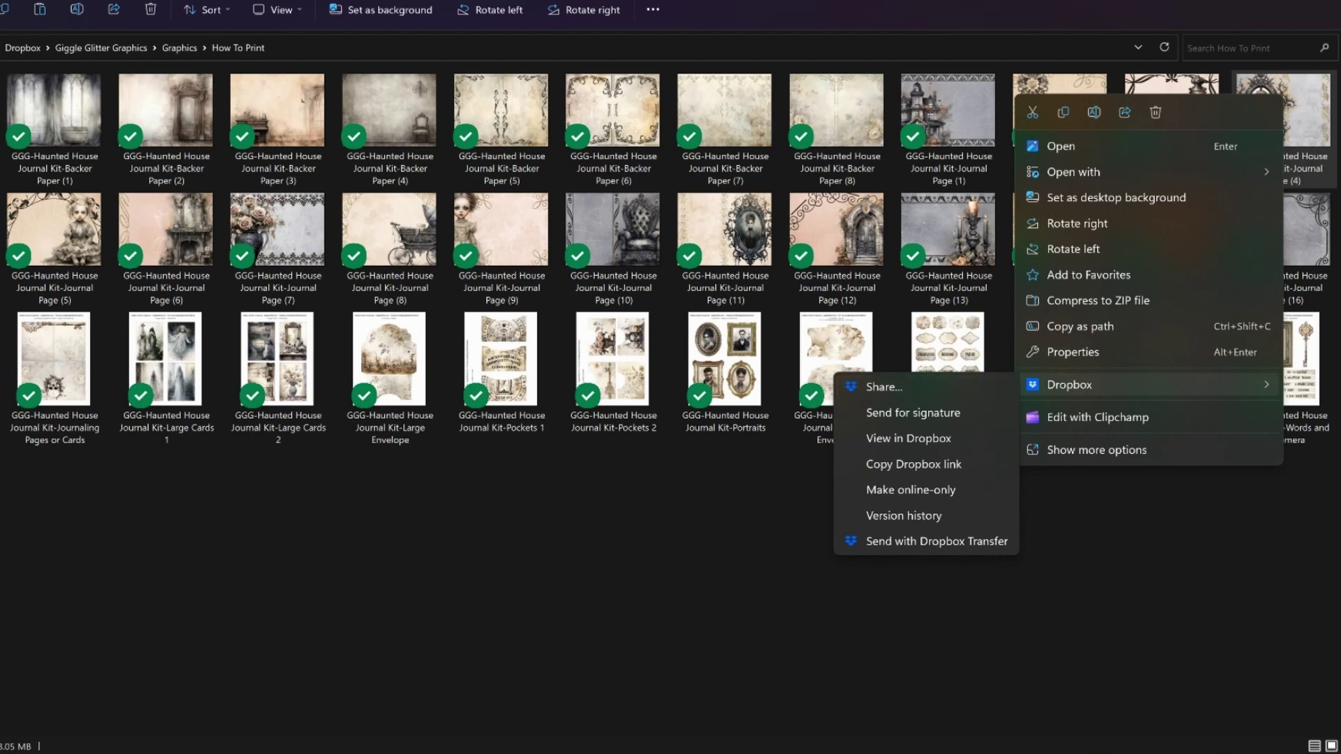
click(1096, 449)
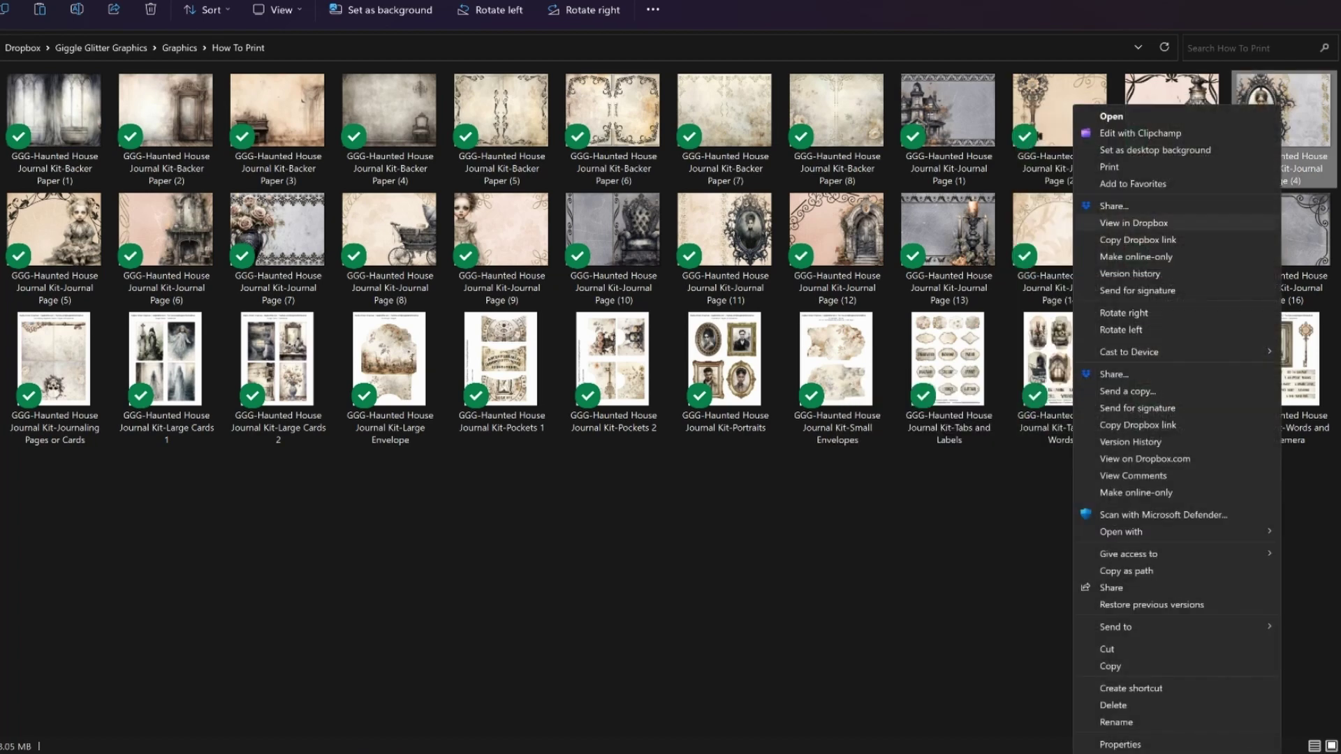
click(1110, 167)
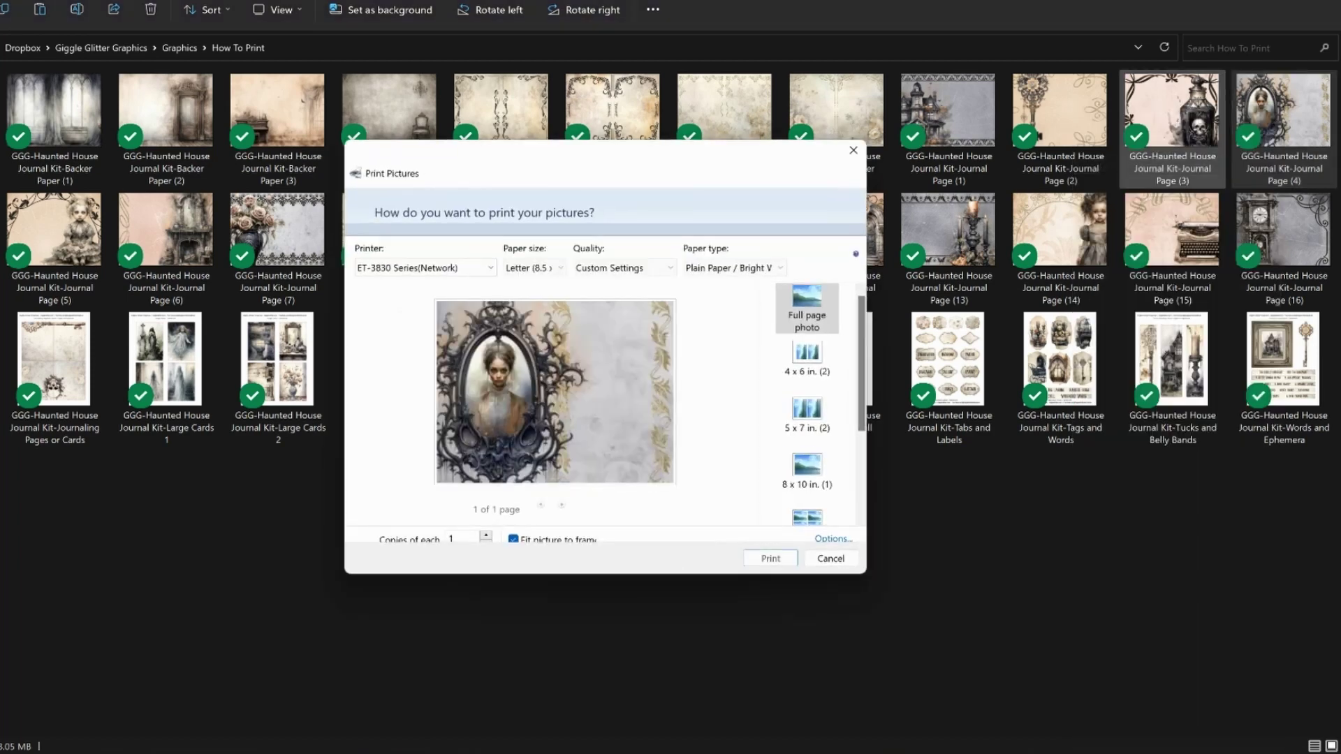
click(513, 539)
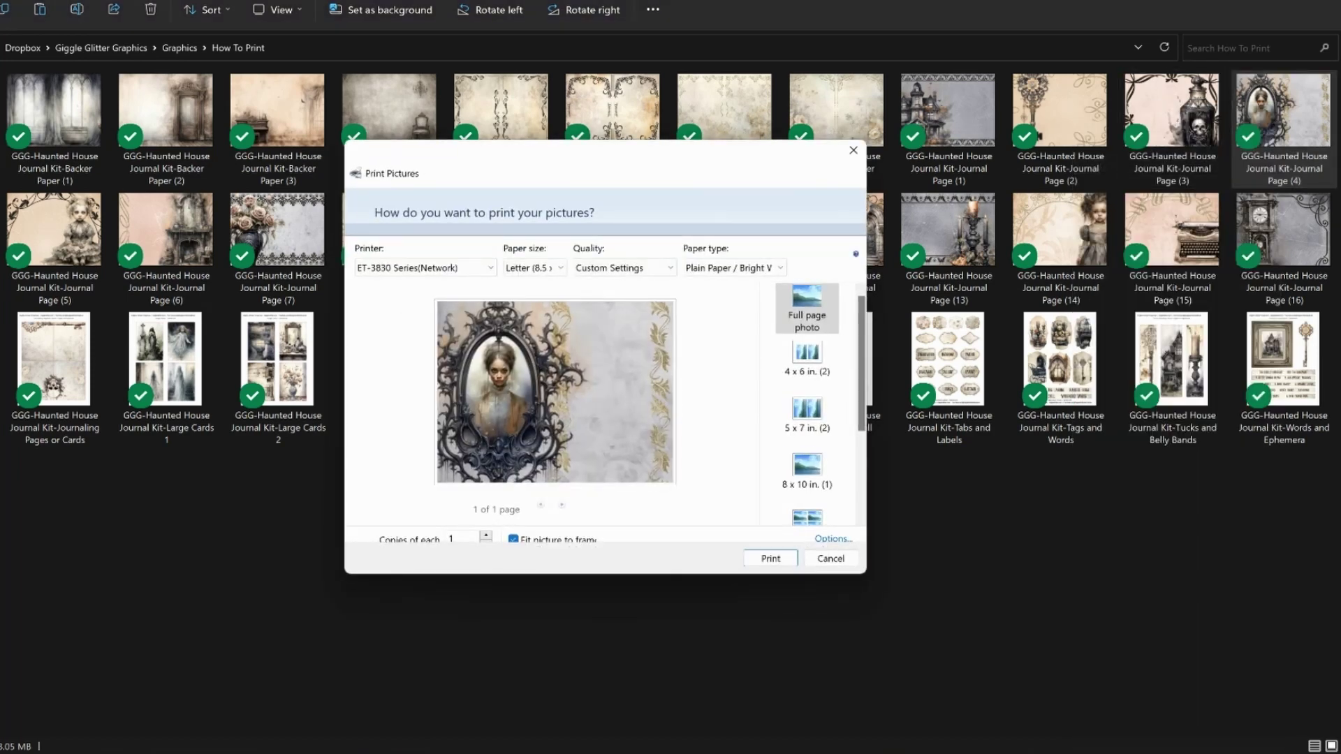
click(735, 268)
click(735, 268)
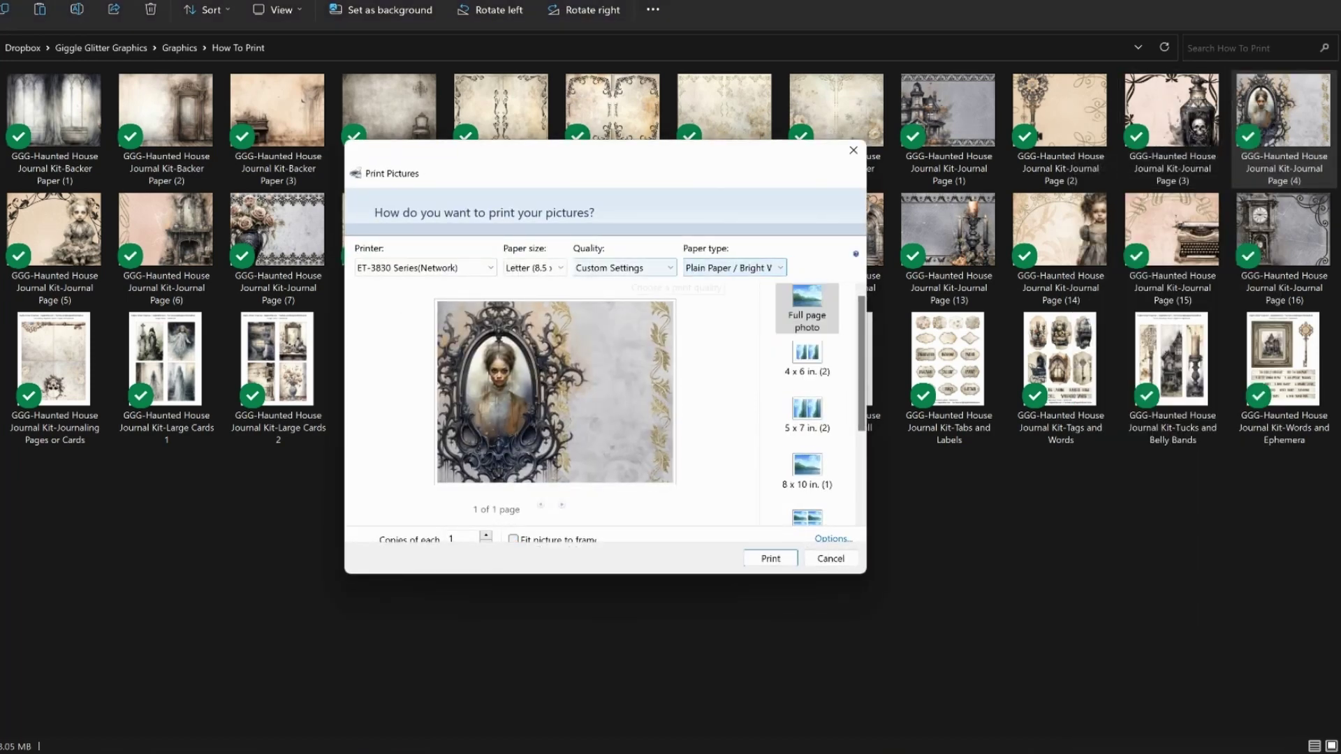
Step: Set the printer's quality to More Settings with the slider fully at Quality, accept the settings and print the page
click(833, 539)
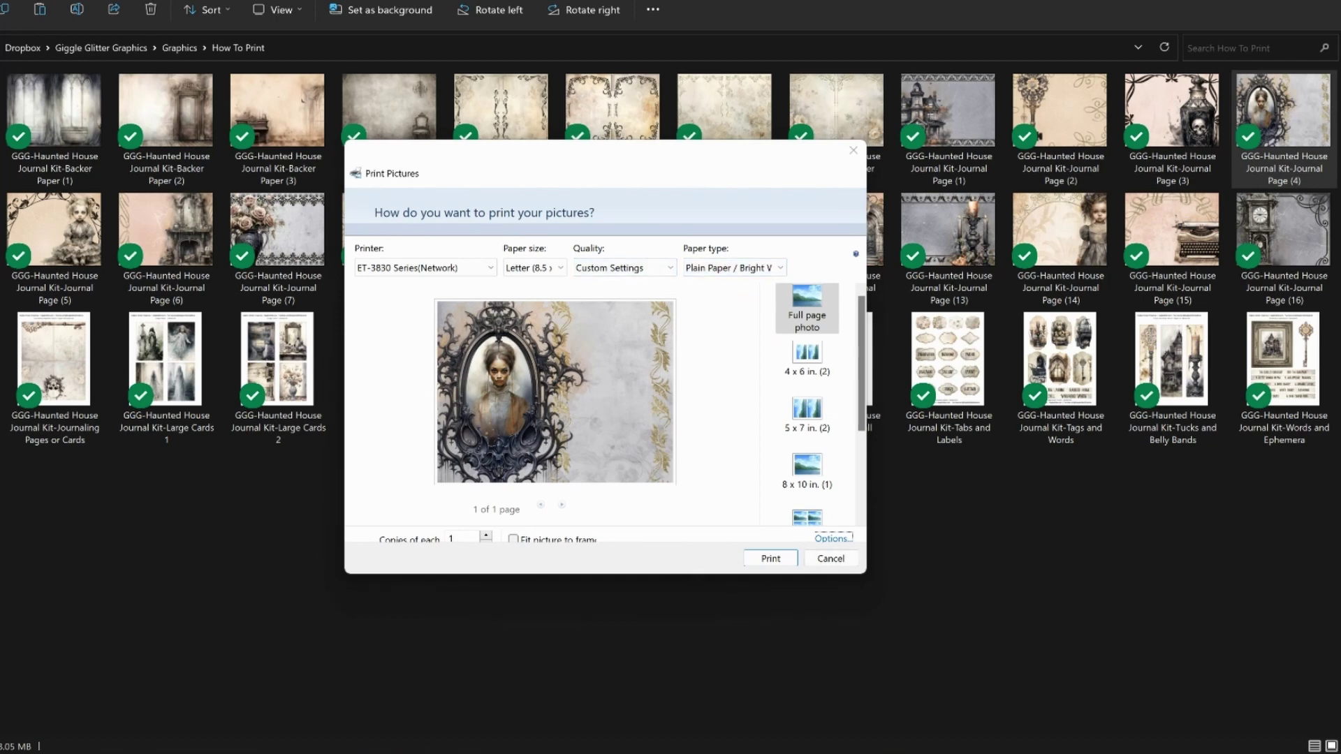
key(Return)
key(Return)
click(504, 400)
click(701, 410)
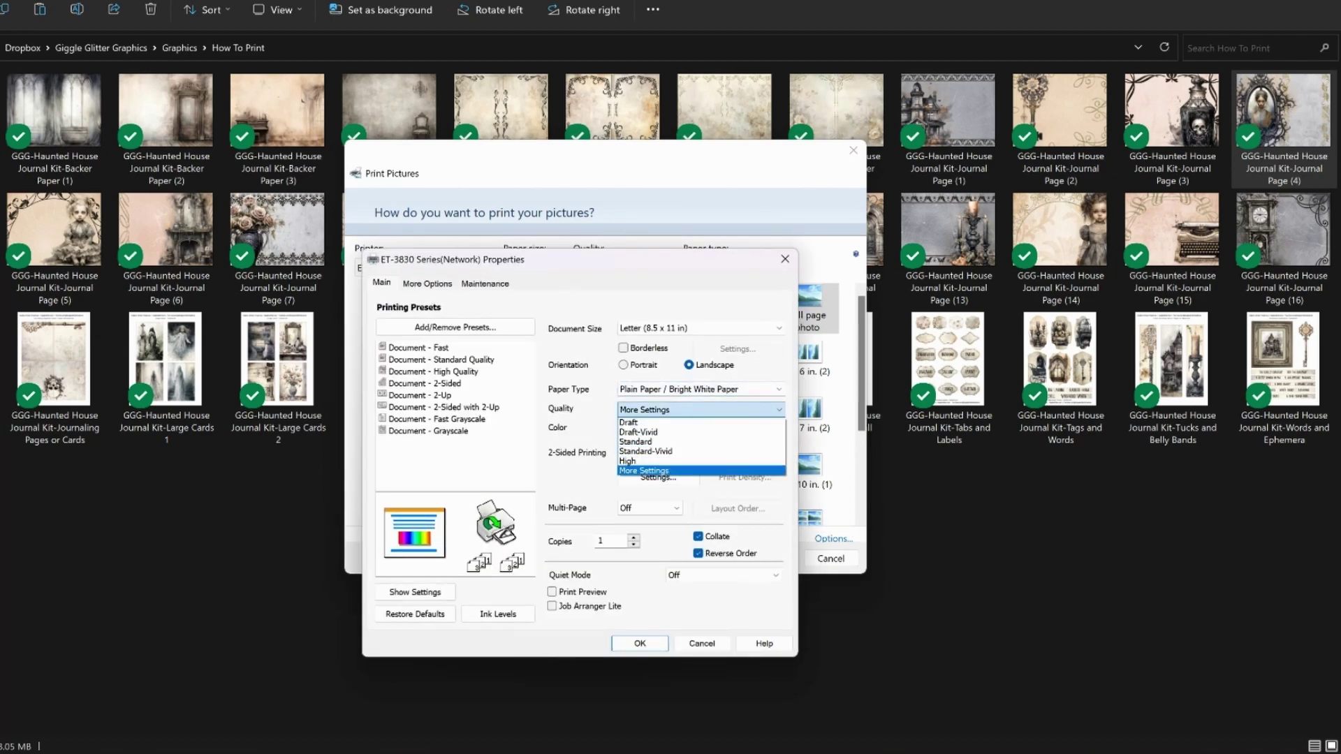
key(Return)
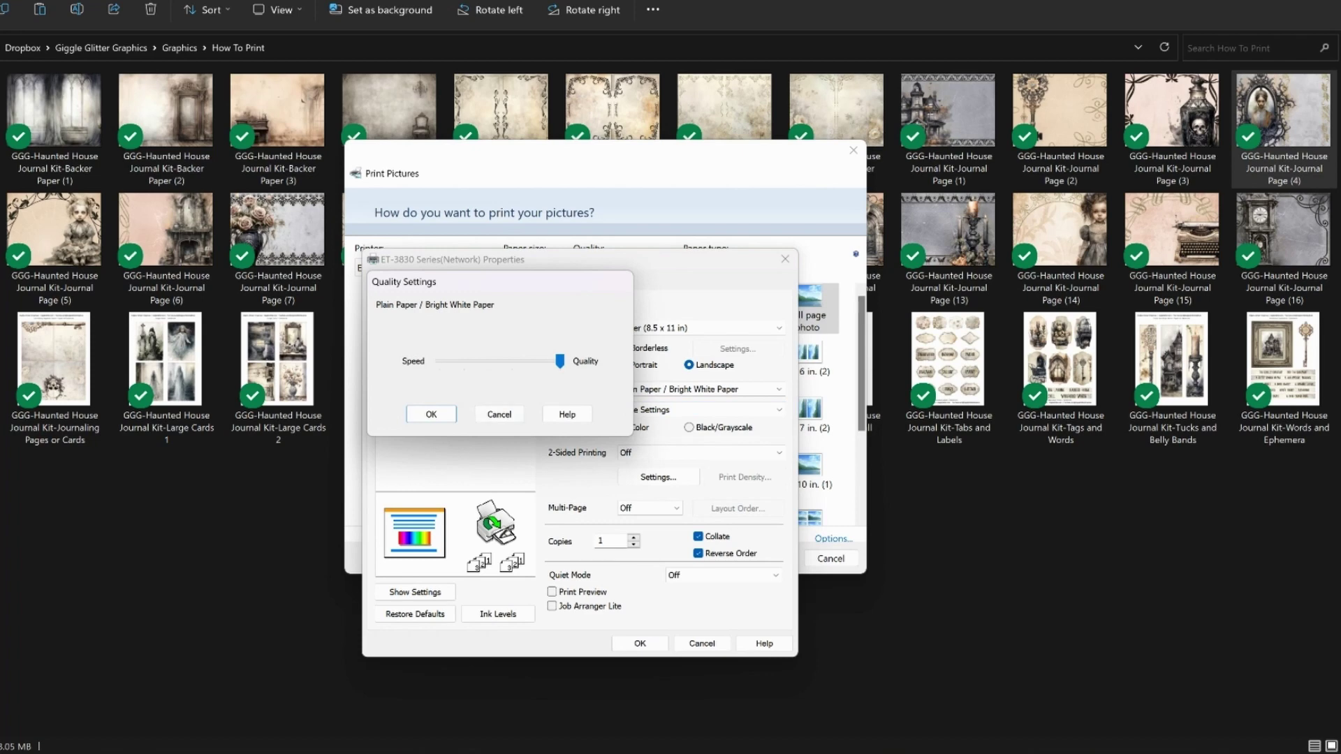
key(Return)
key(Return)
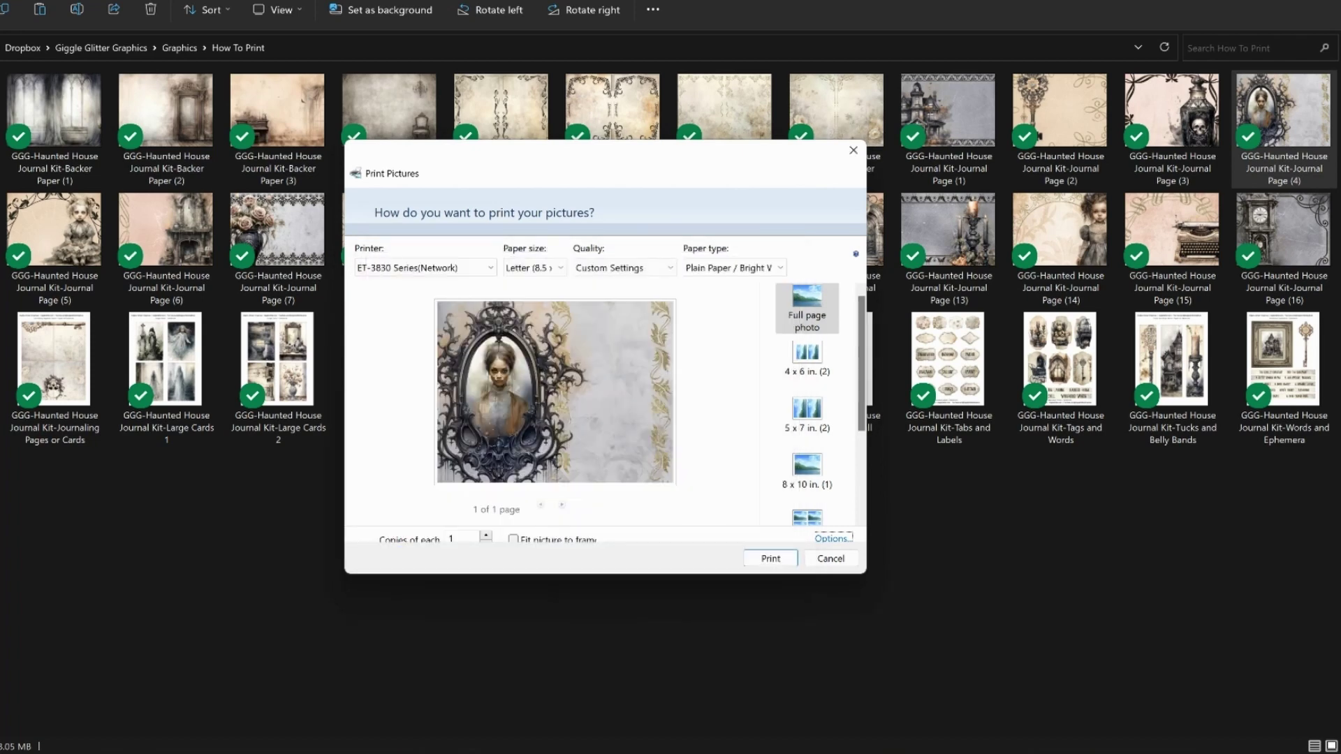
key(Return)
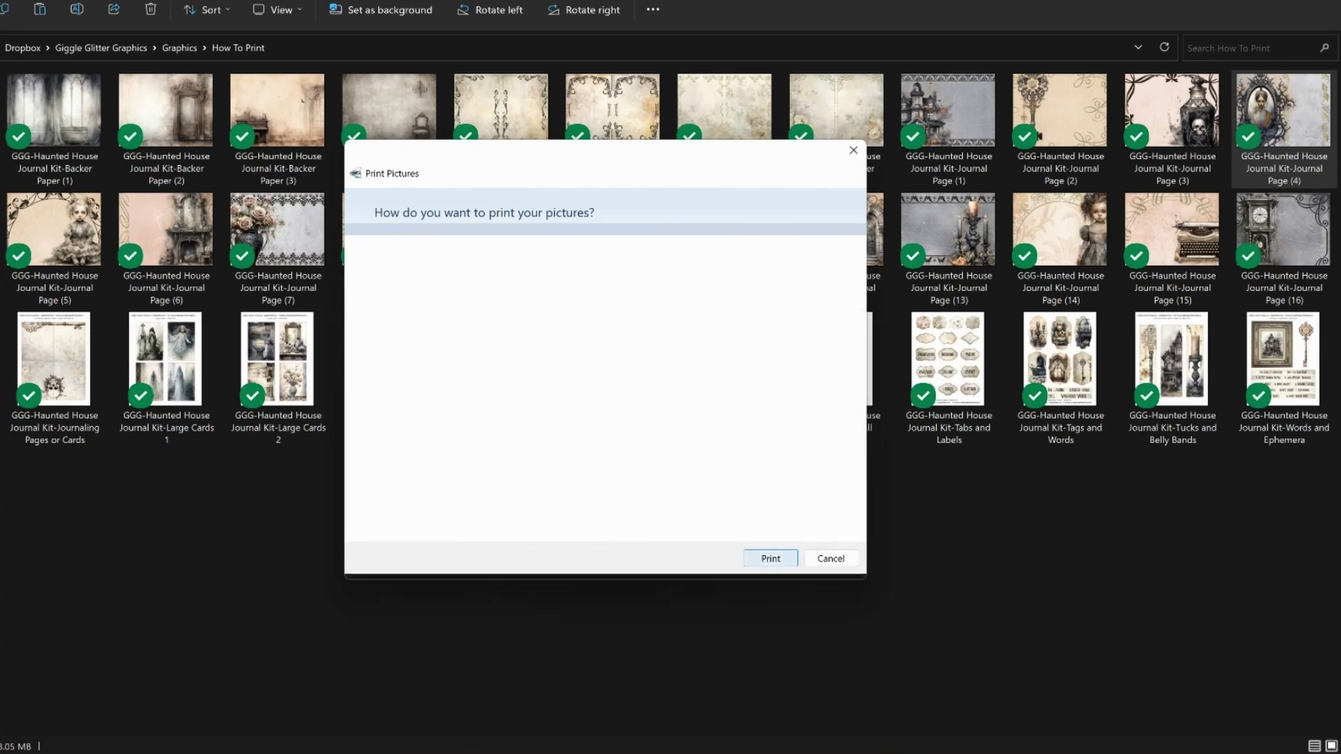